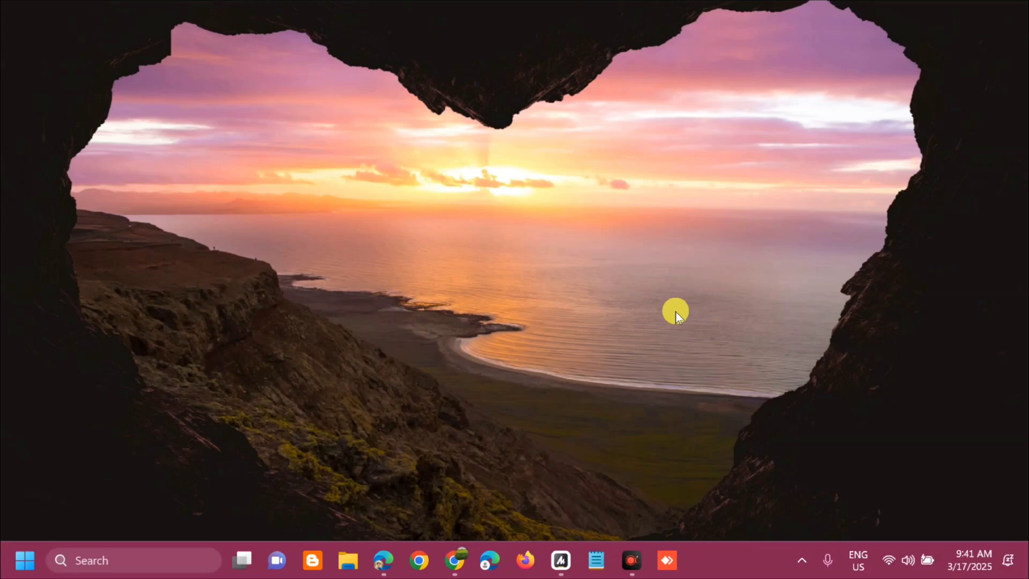
Step: Launch Microsoft Edge and show its About page: version 135.0.3179.11, up to date
left_click(384, 562)
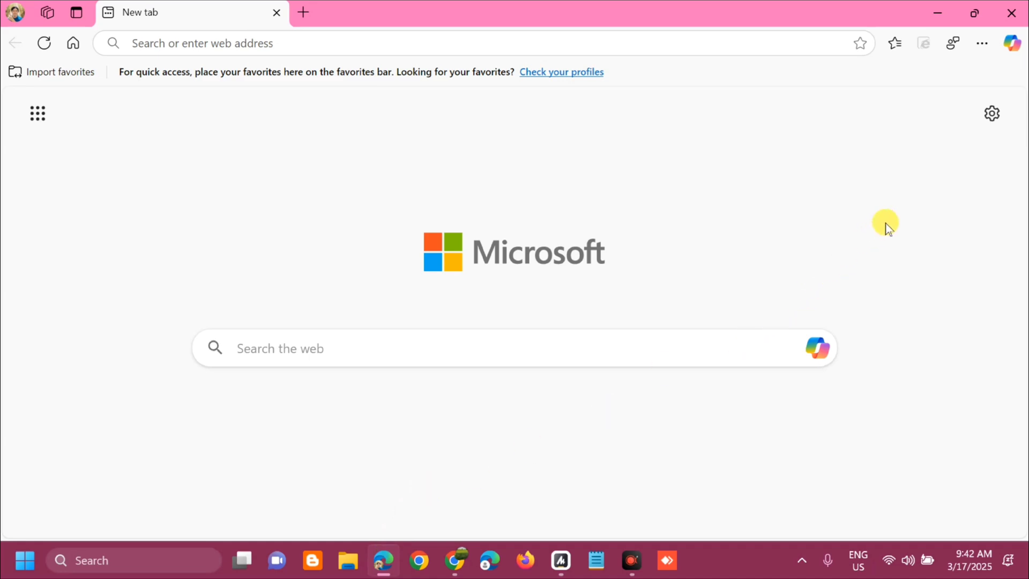
left_click(982, 46)
scroll(843, 268, "down", 2)
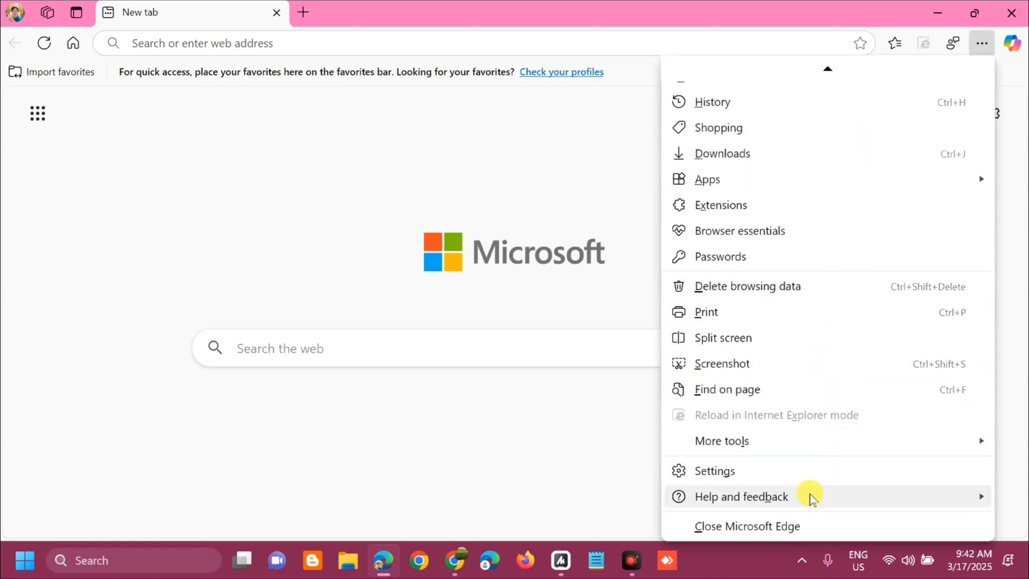
mouse_move(812, 496)
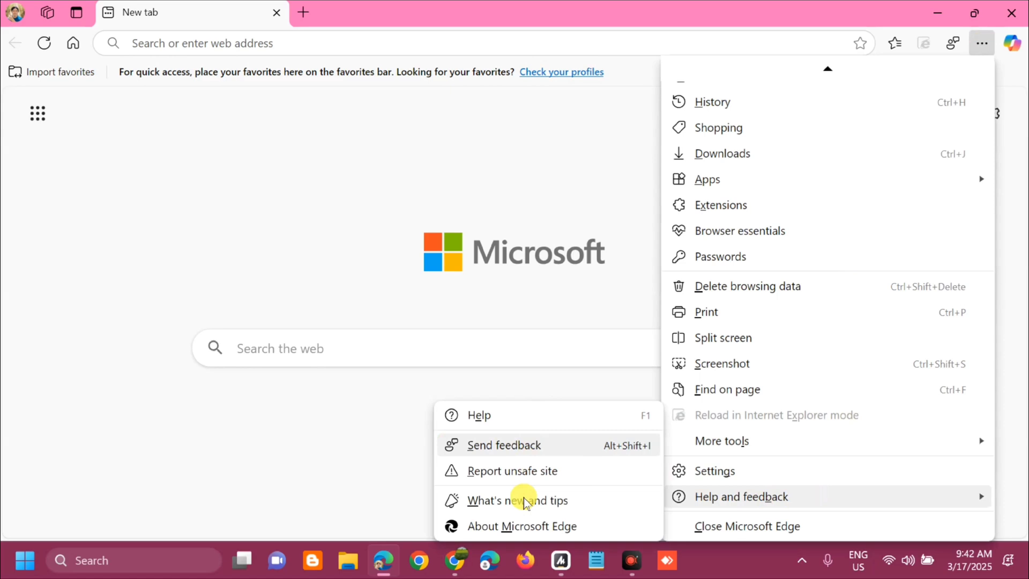
left_click(523, 527)
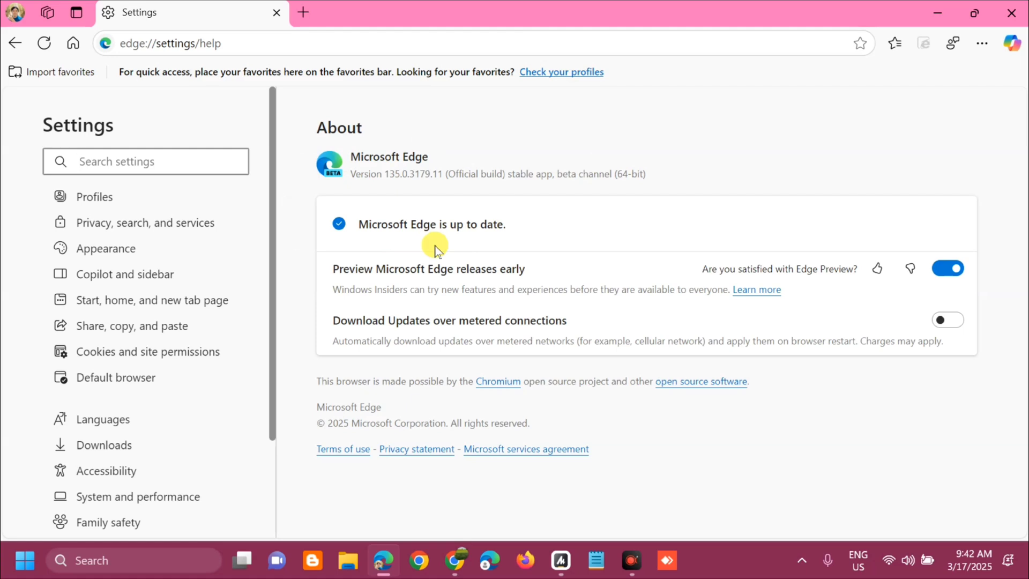
Step: In a fresh tab, search 'YAHOO LOGIN' and go to the Yahoo login page
left_click(302, 17)
left_click(279, 12)
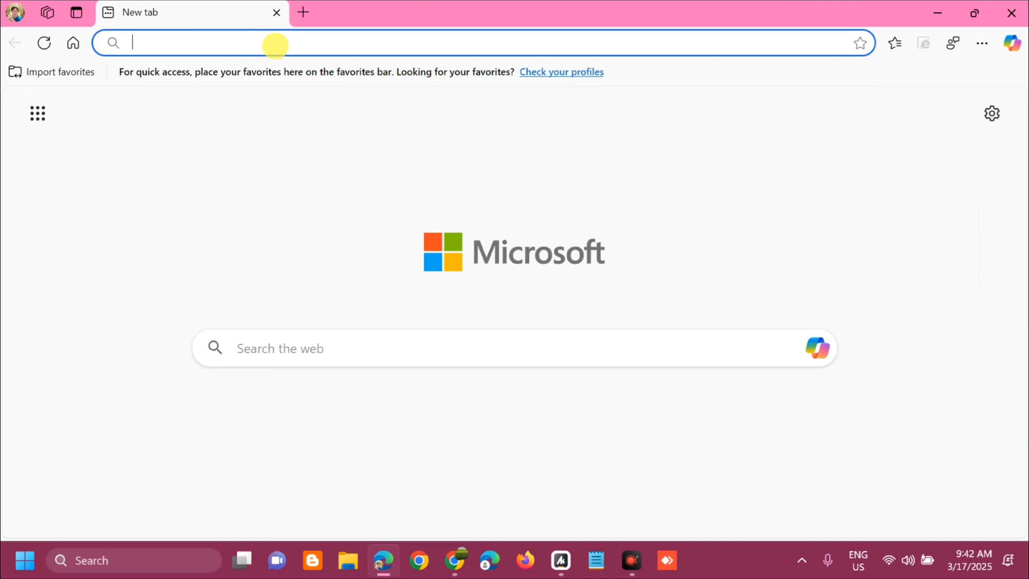
type("YAHOO")
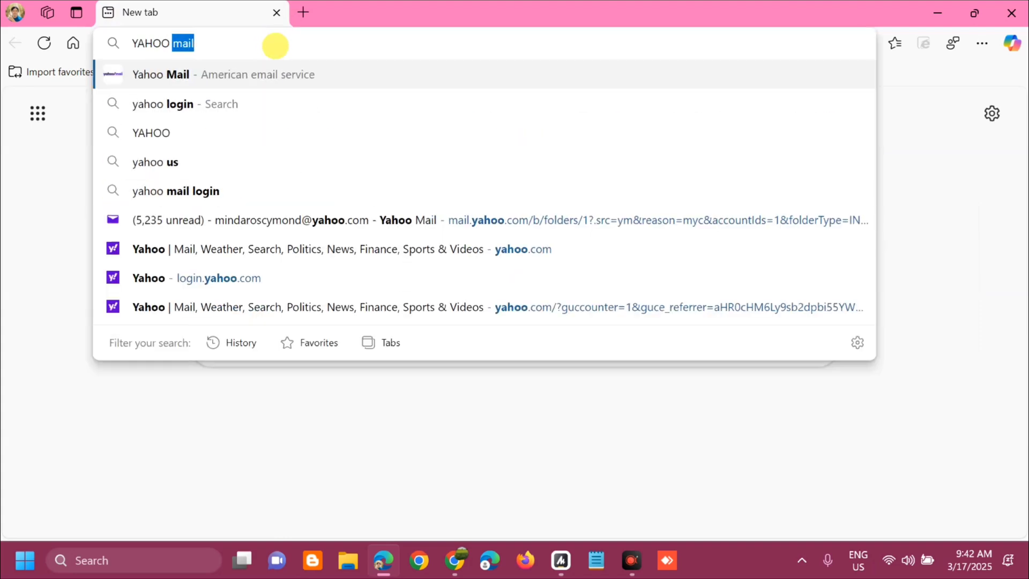
type(" LOGIN")
left_click(156, 112)
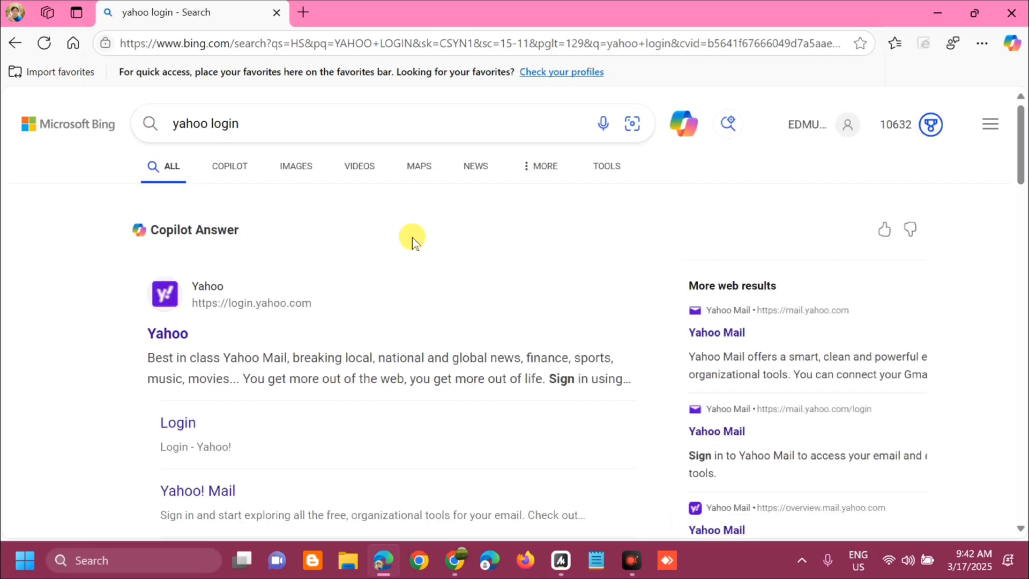
scroll(413, 239, "down", 3)
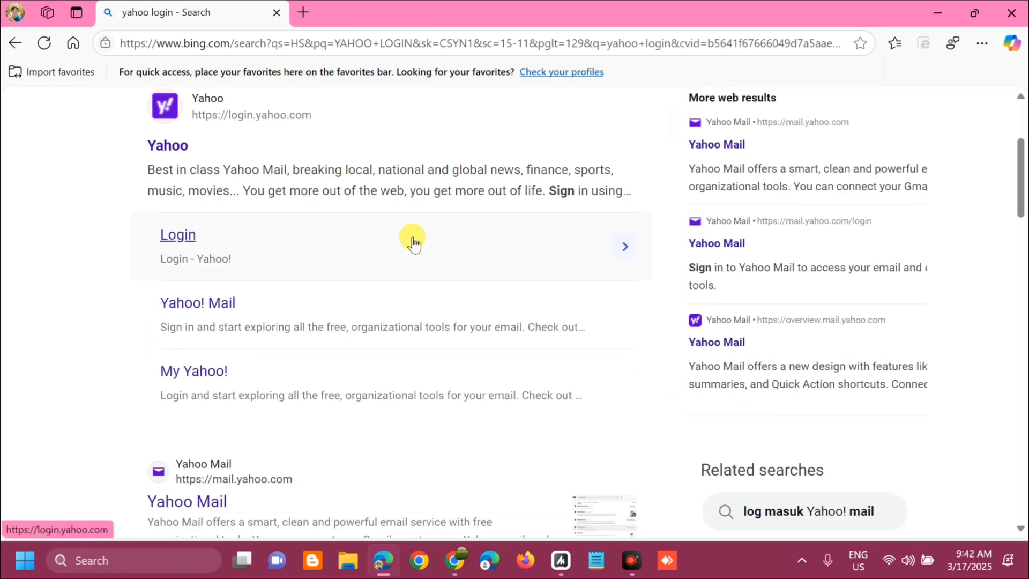
left_click(178, 238)
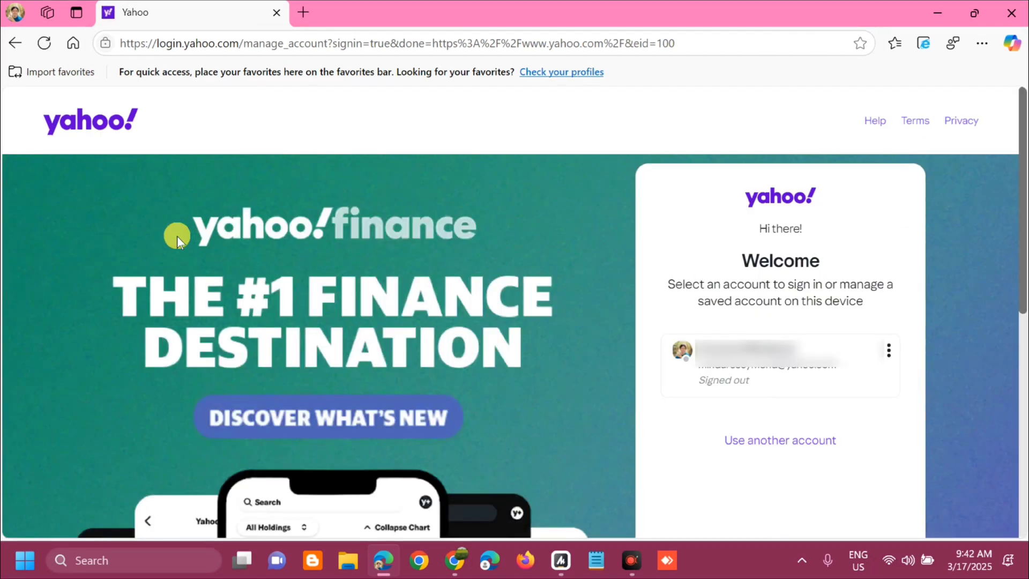
Step: Sign in with the saved Yahoo account and its autofilled saved password
left_click(778, 370)
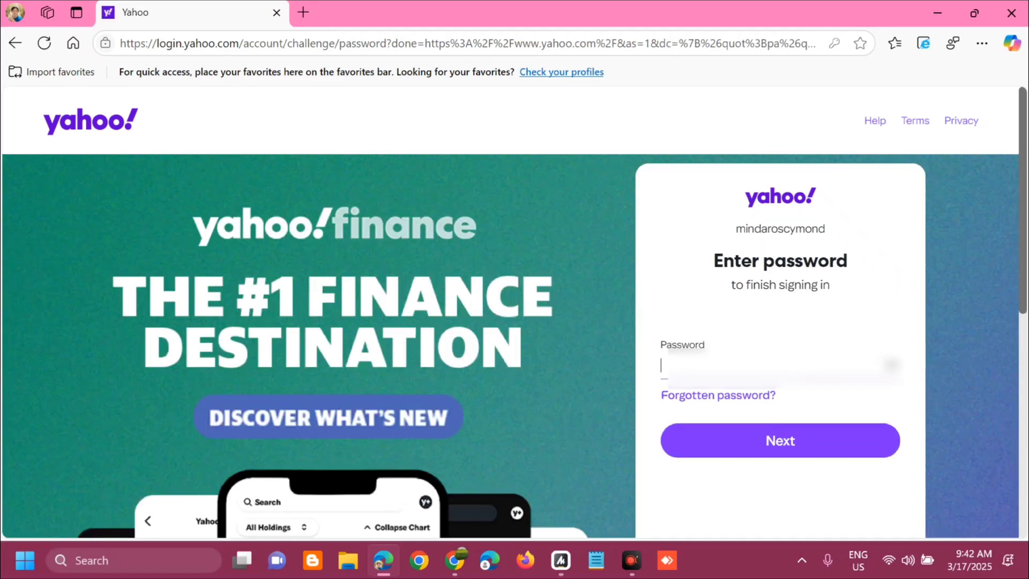
left_click(776, 366)
left_click(778, 422)
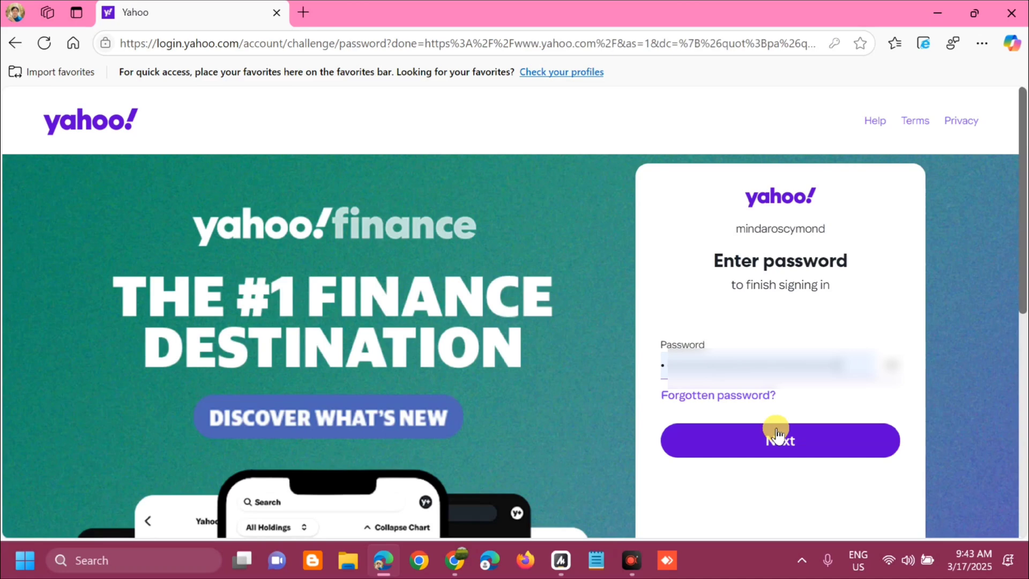
left_click(782, 445)
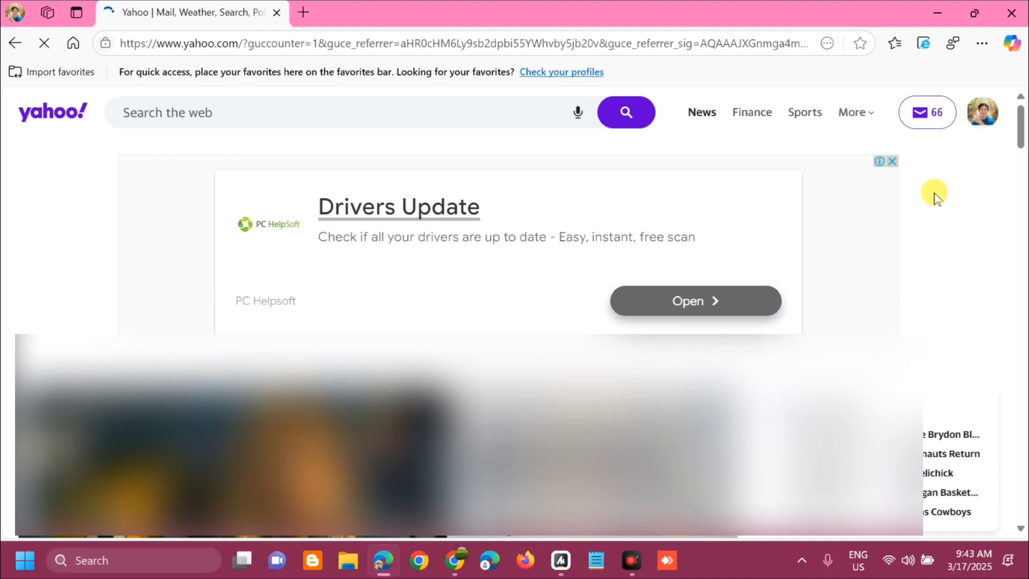
Step: Open the Yahoo Mail inbox, then More settings, scrolling to the Appearance options
left_click(926, 132)
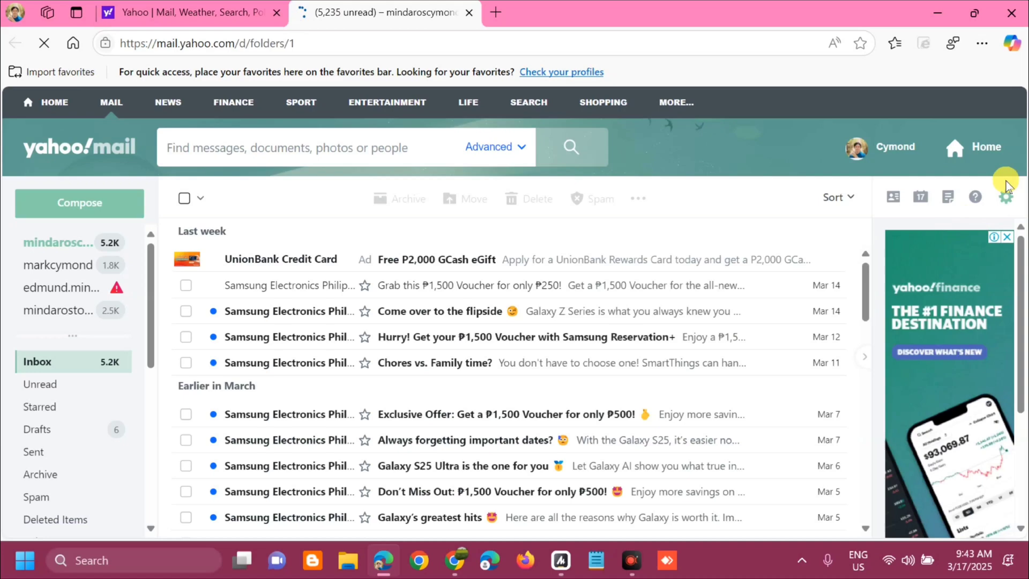
left_click(1007, 199)
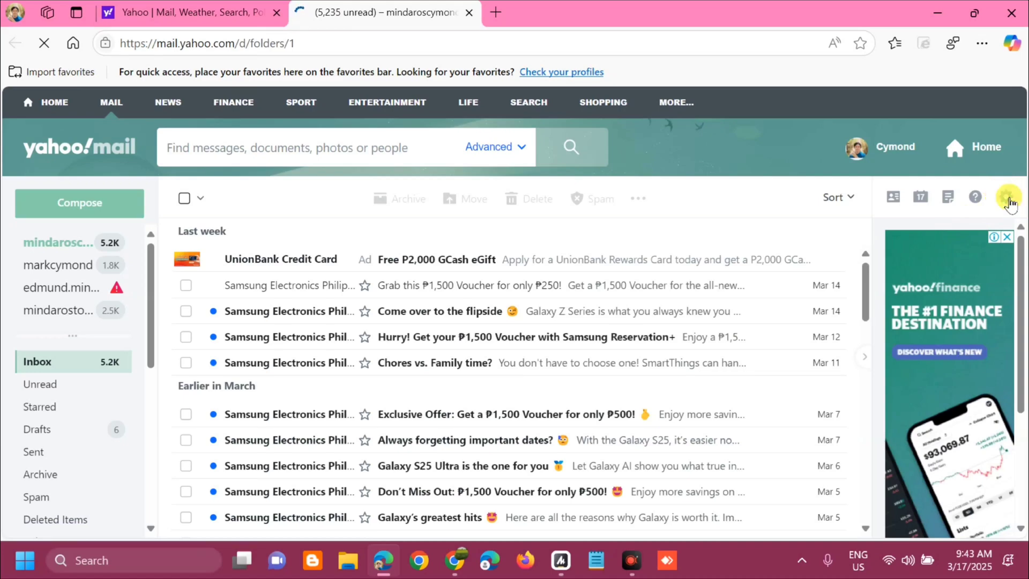
left_click(817, 444)
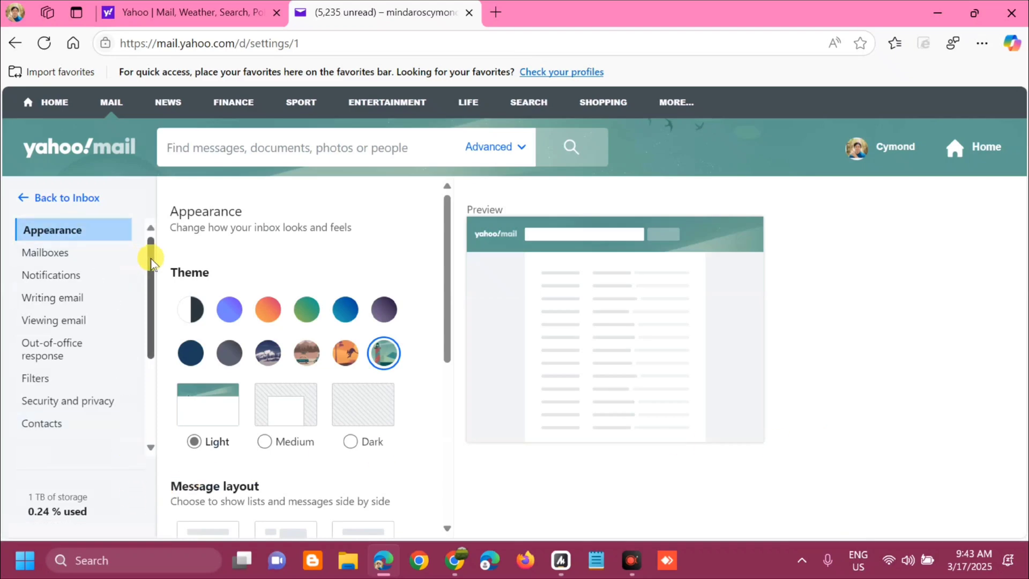
scroll(151, 268, "down", 2)
left_click_drag(151, 273, 151, 348)
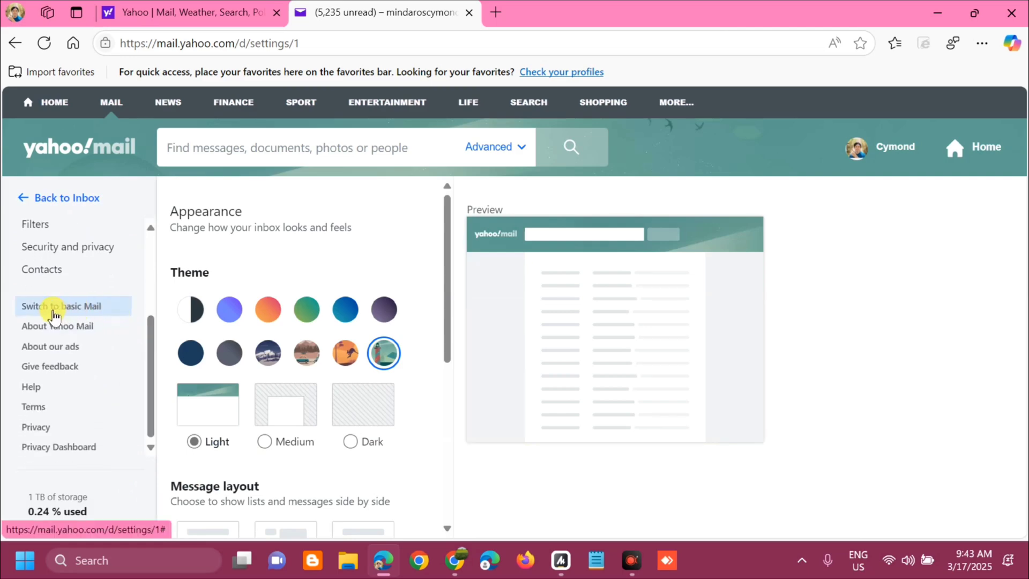
Step: Switch to basic Mail, choosing 'It feels faster' as the reason
left_click(74, 311)
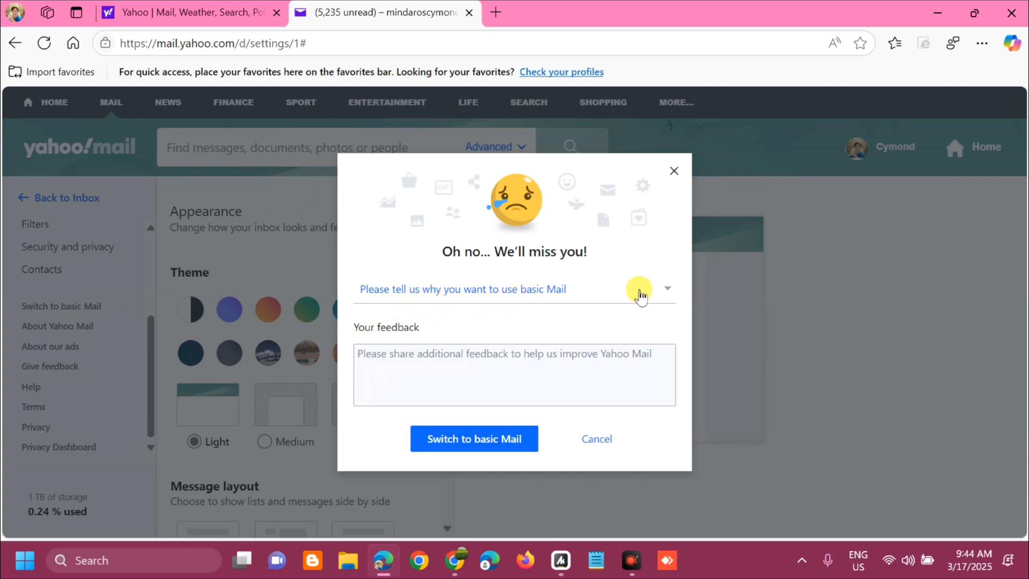
left_click(670, 292)
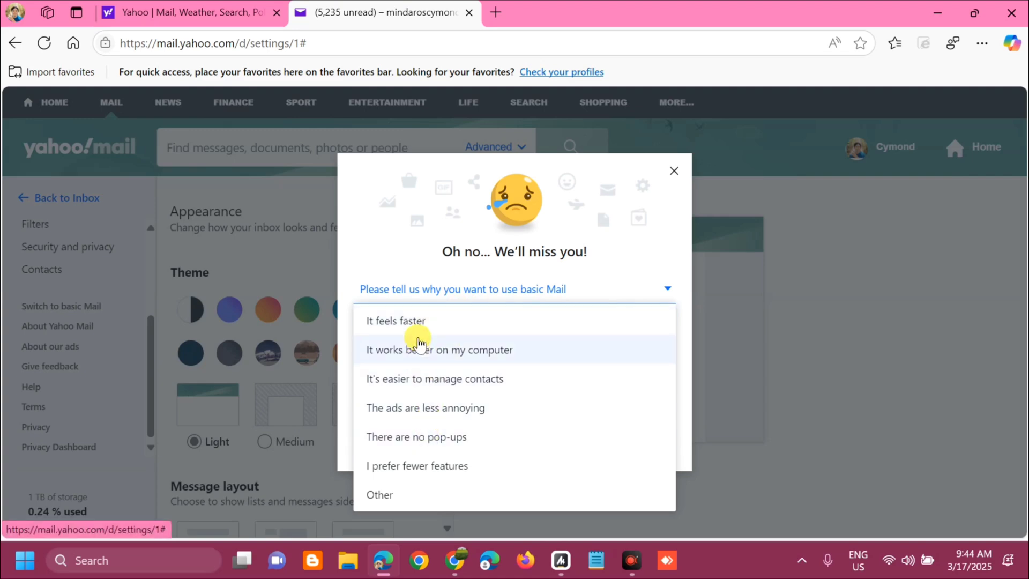
left_click(421, 323)
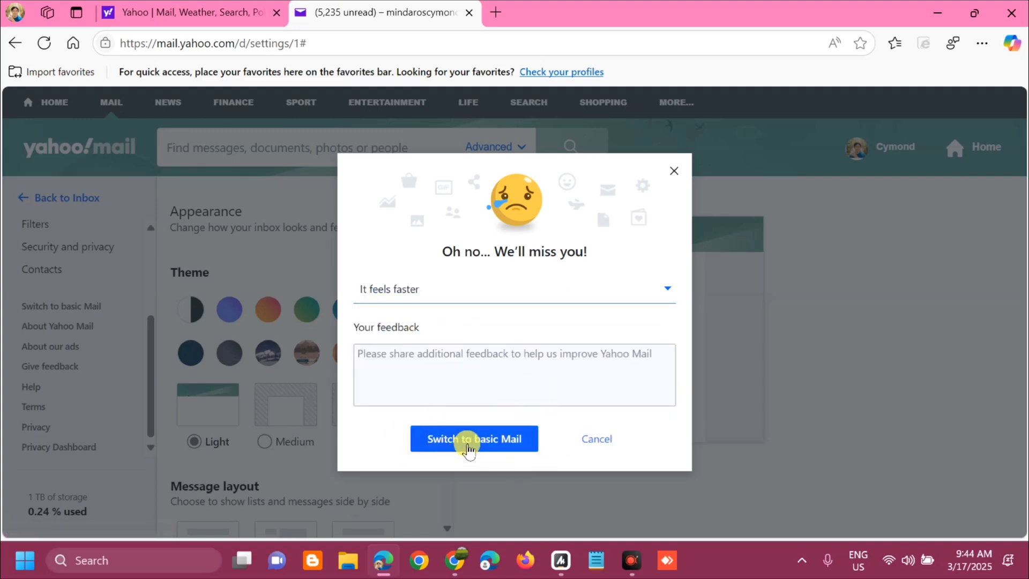
left_click(481, 444)
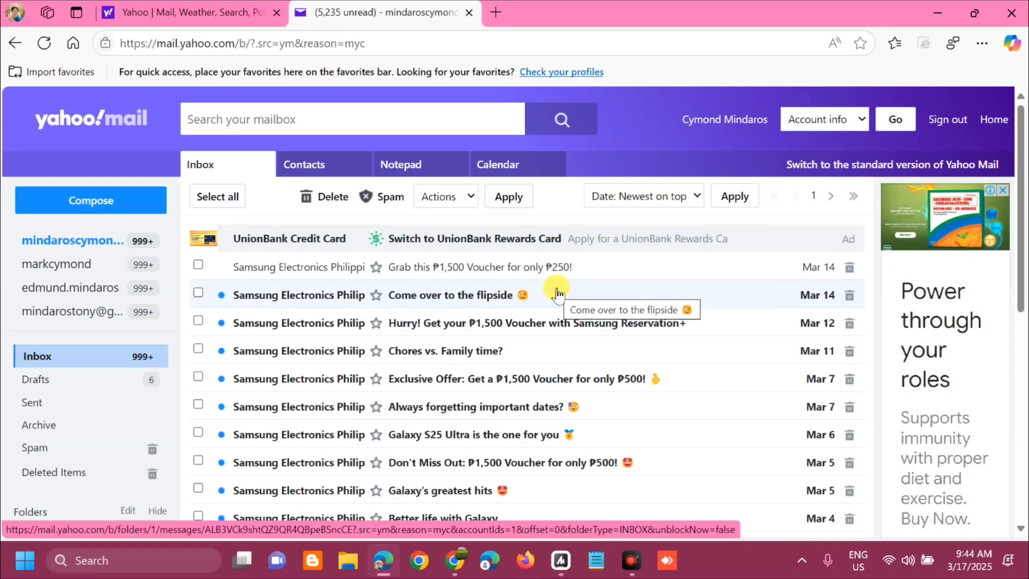
left_click(109, 208)
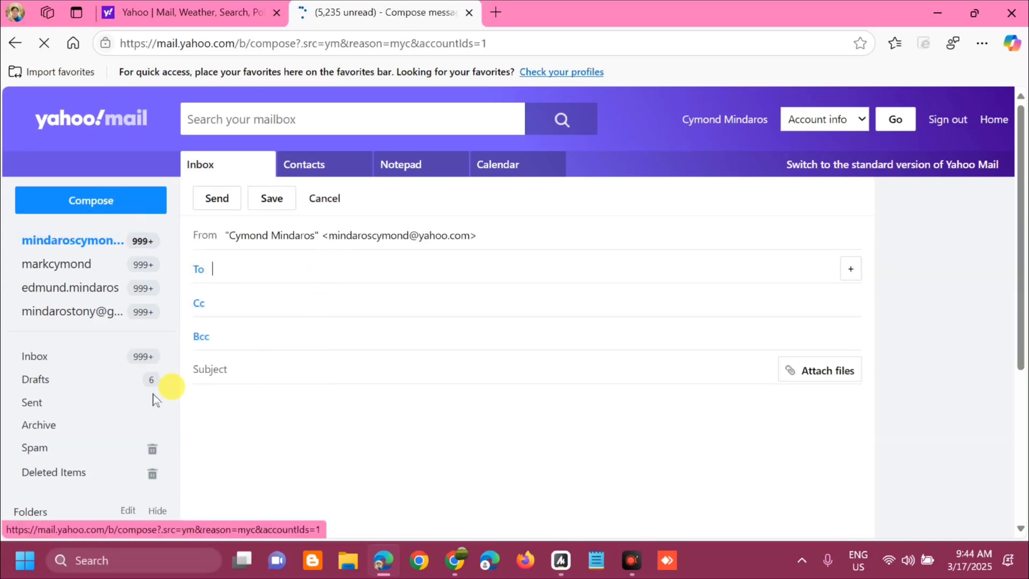
left_click(52, 362)
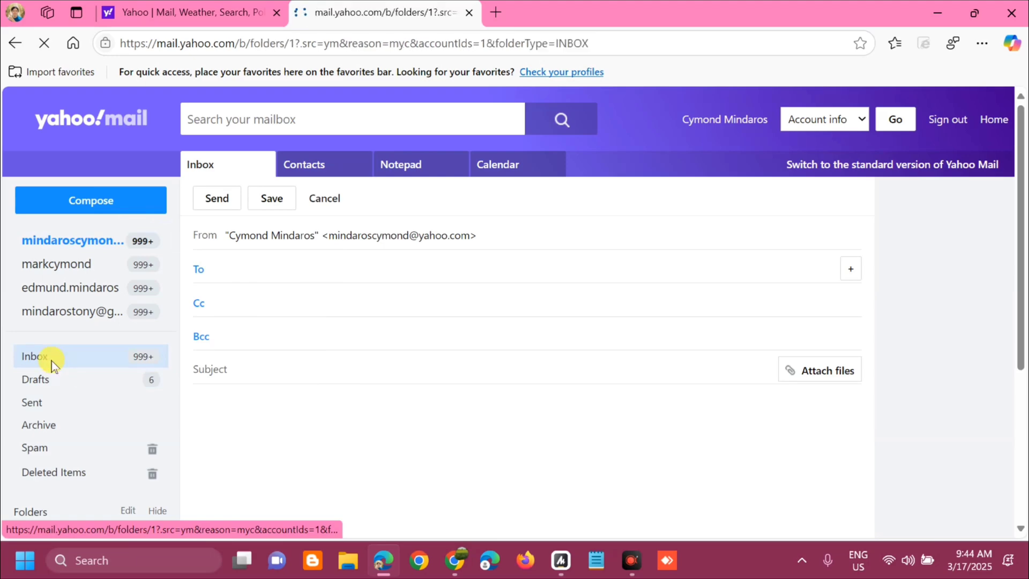
left_click(64, 385)
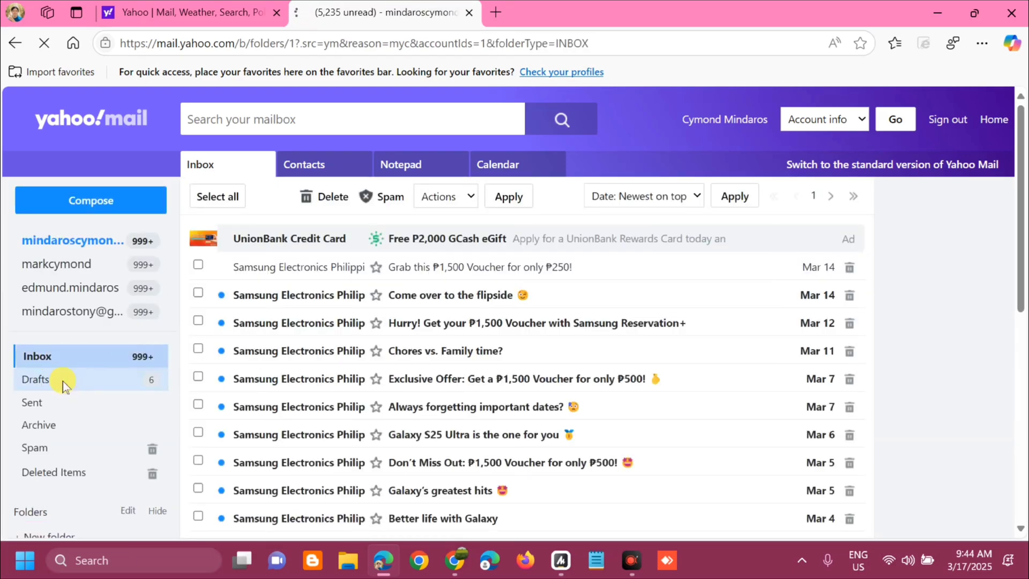
left_click(51, 403)
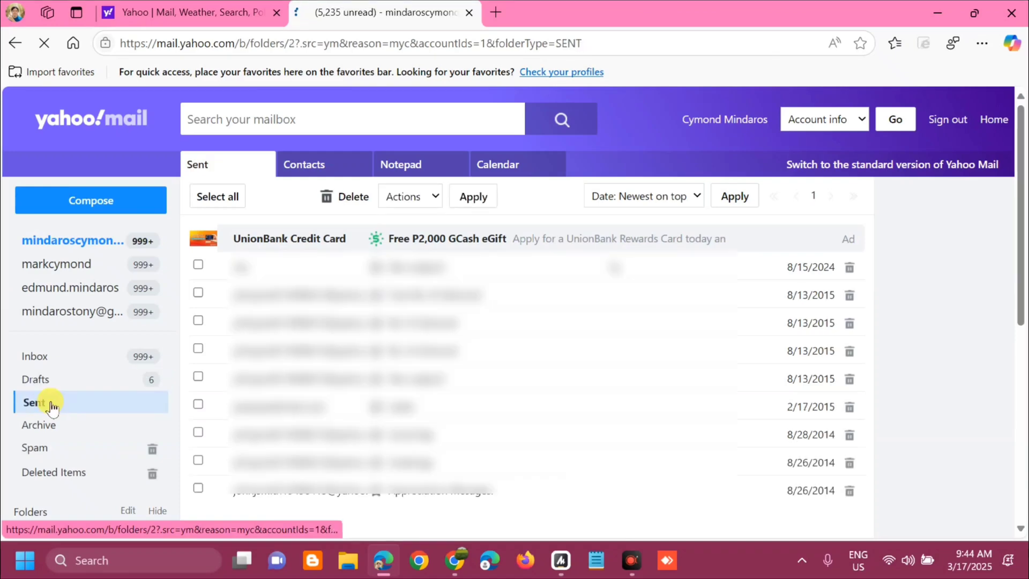
left_click(57, 431)
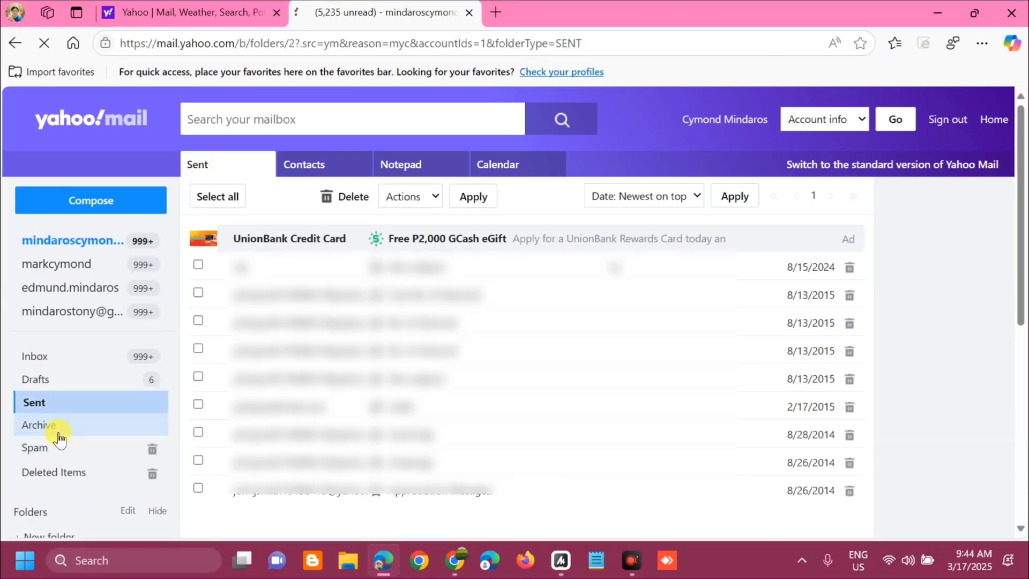
left_click(51, 449)
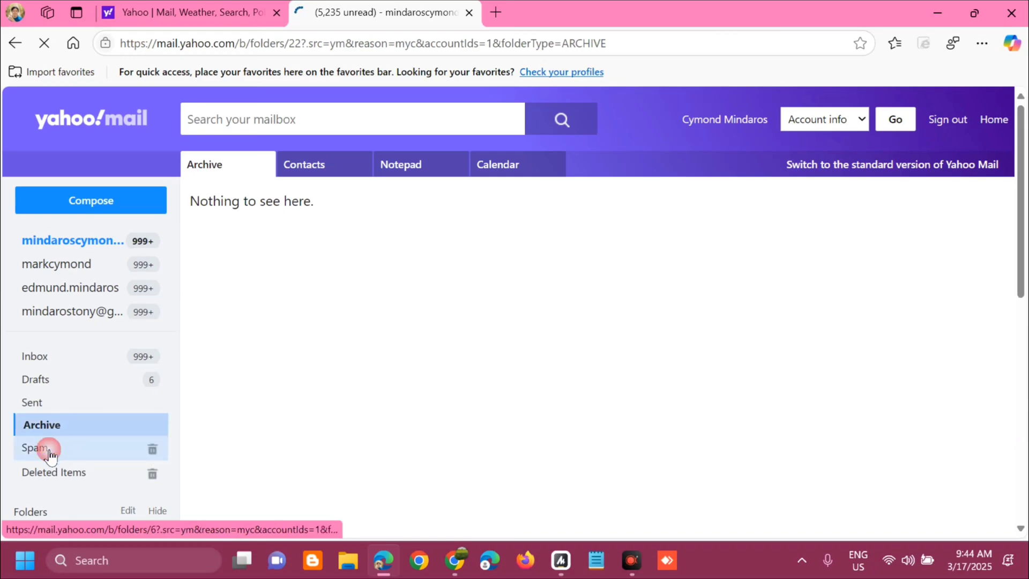
scroll(101, 461, "down", 3)
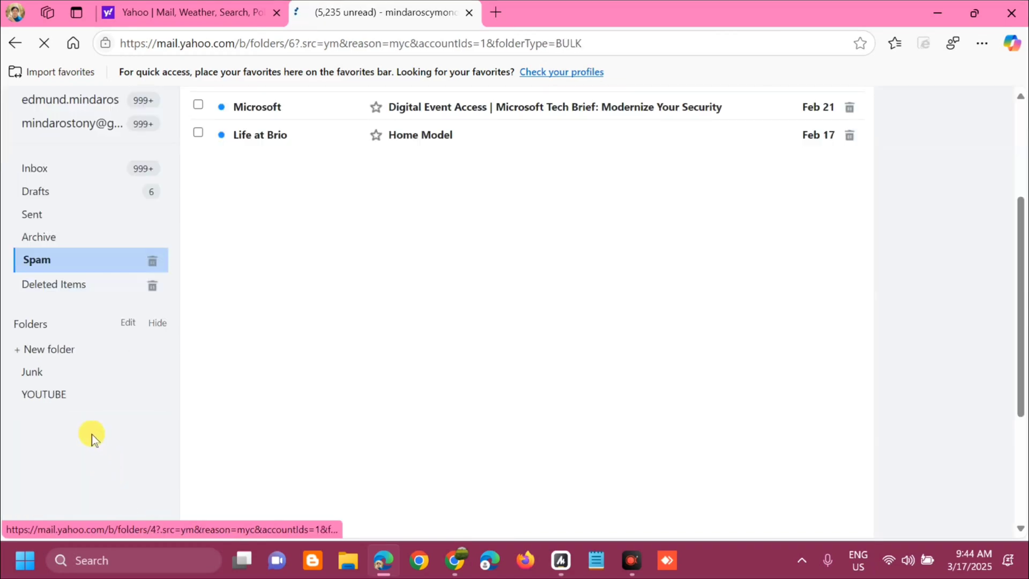
scroll(81, 304, "up", 3)
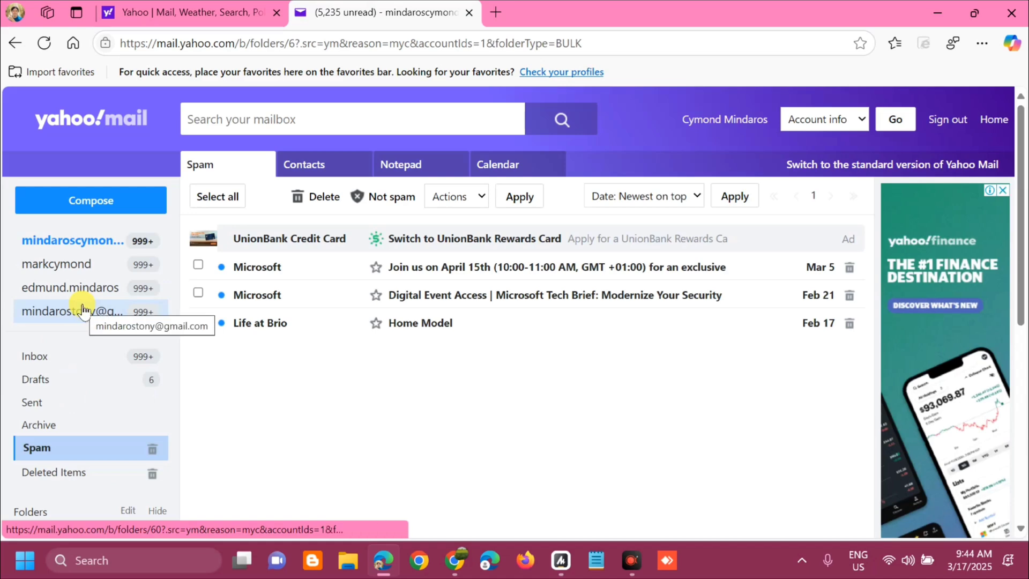
left_click(35, 356)
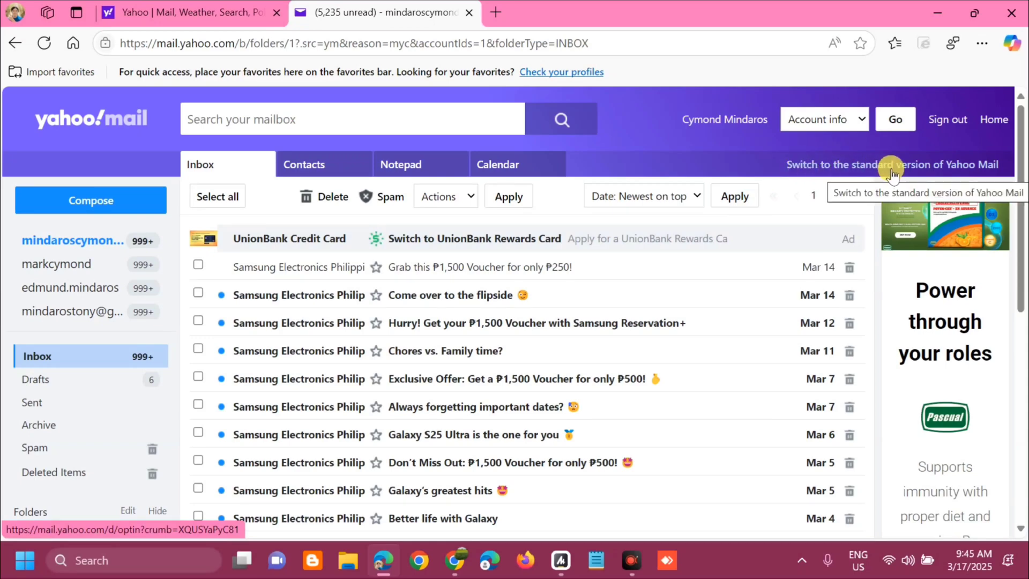
Step: Use the top-right link to return to the standard version of Yahoo Mail
left_click(918, 165)
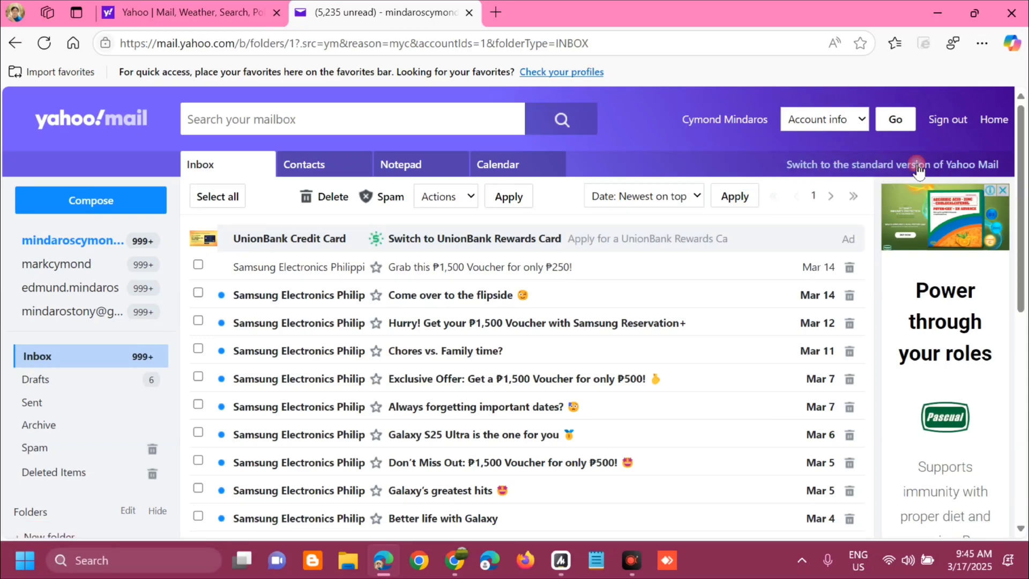